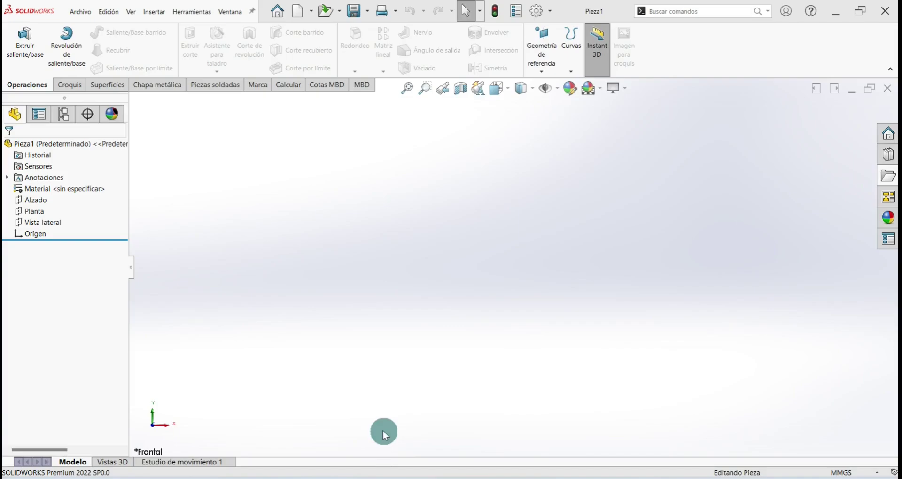
Step: Start a sketch on the Planta plane and draw a centre rectangle from the origin
left_click(69, 86)
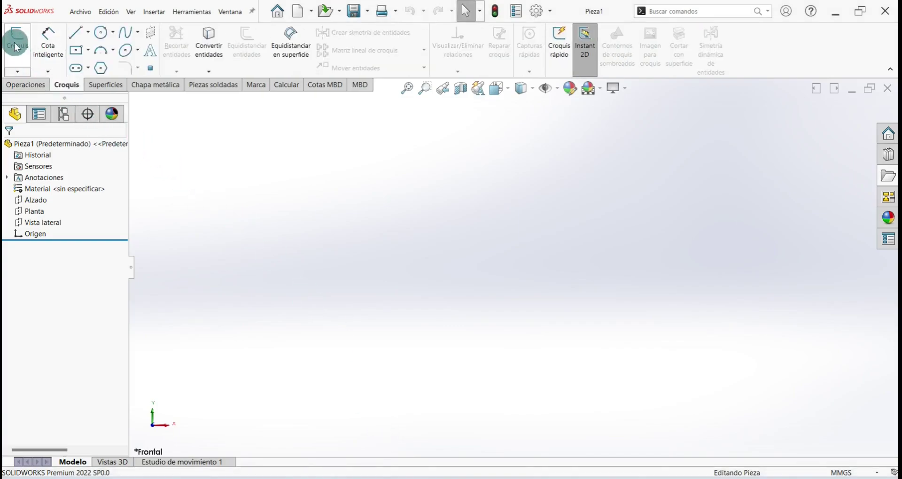
left_click(16, 47)
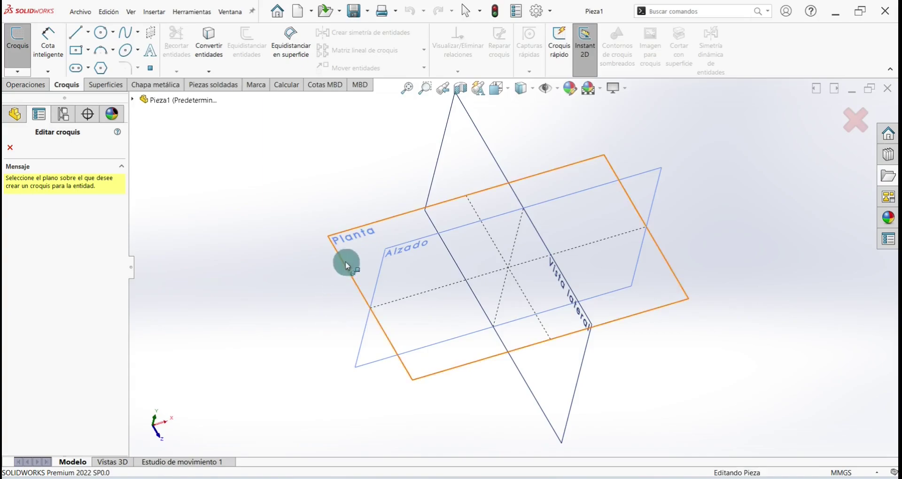
left_click(347, 266)
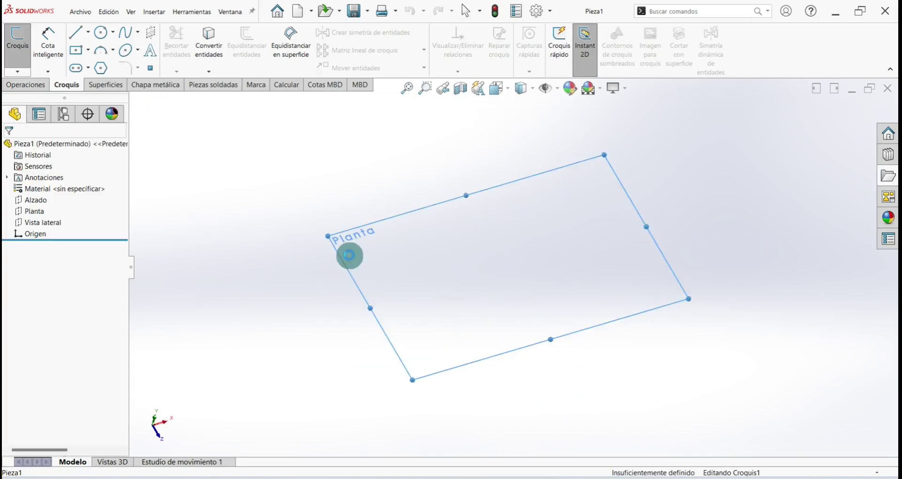
left_click(88, 51)
left_click(122, 77)
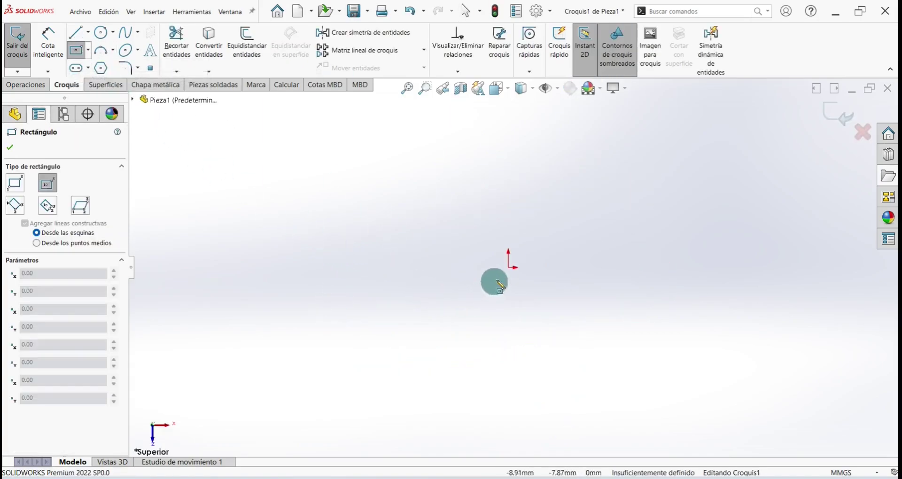
left_click(509, 268)
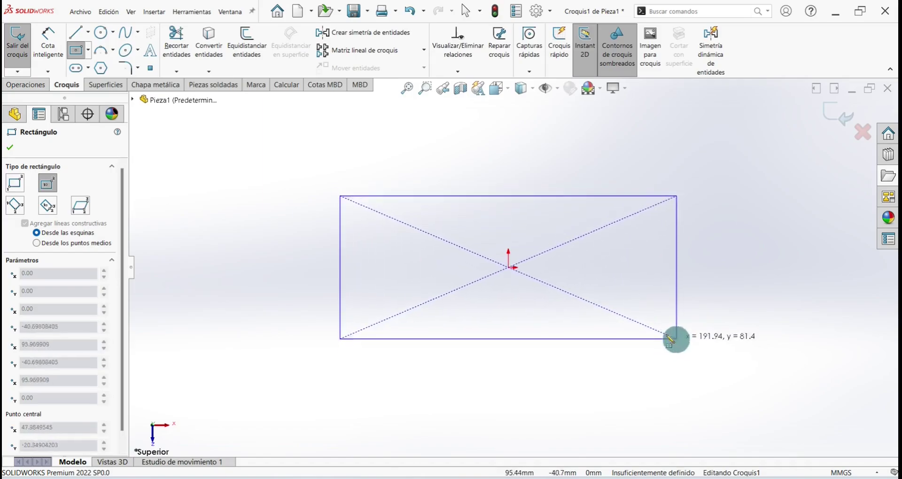
left_click(664, 346)
left_click(10, 147)
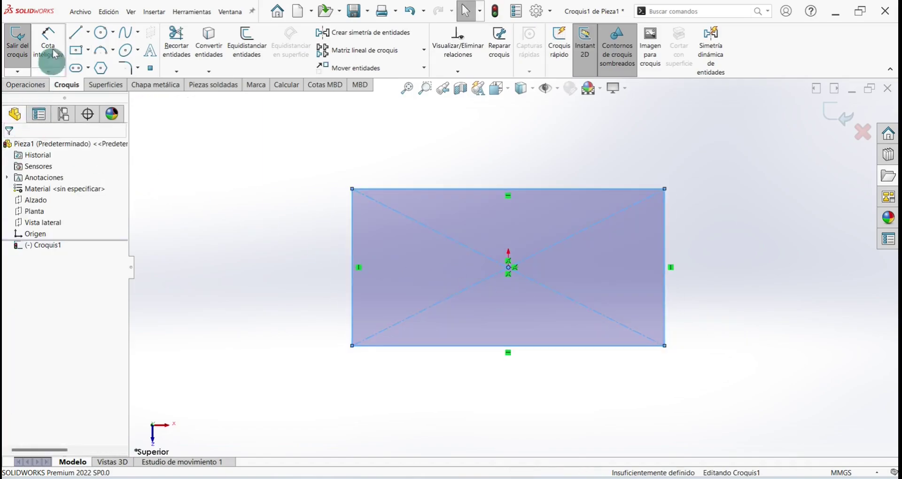
Step: Dimension the rectangle 800 wide by 600 tall and close Croquis1
left_click(48, 45)
left_click(454, 189)
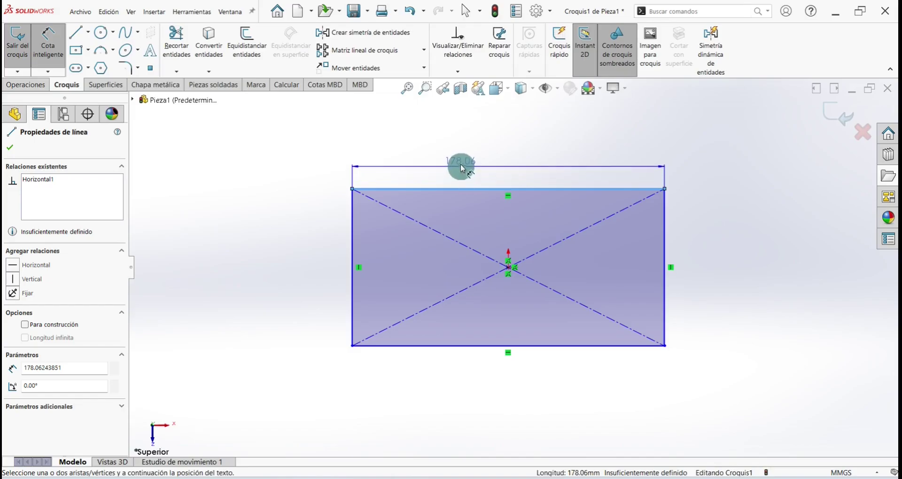
left_click(460, 164)
type("800")
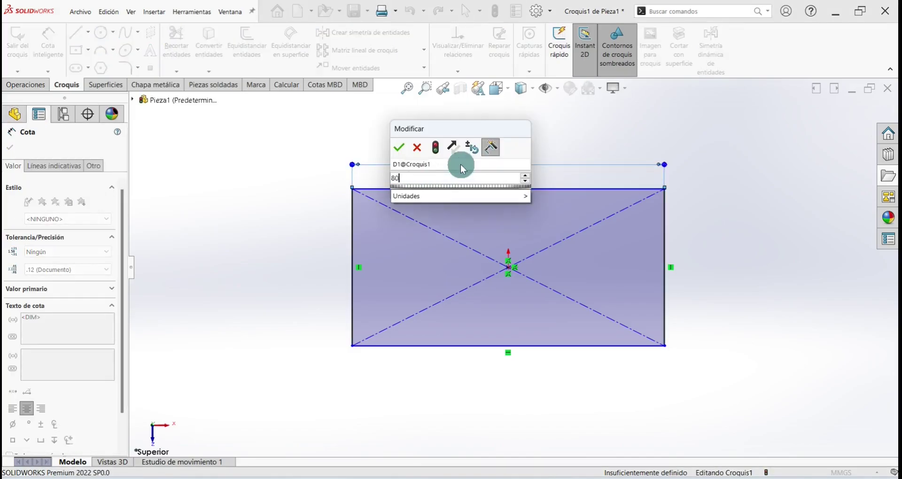
key("Return")
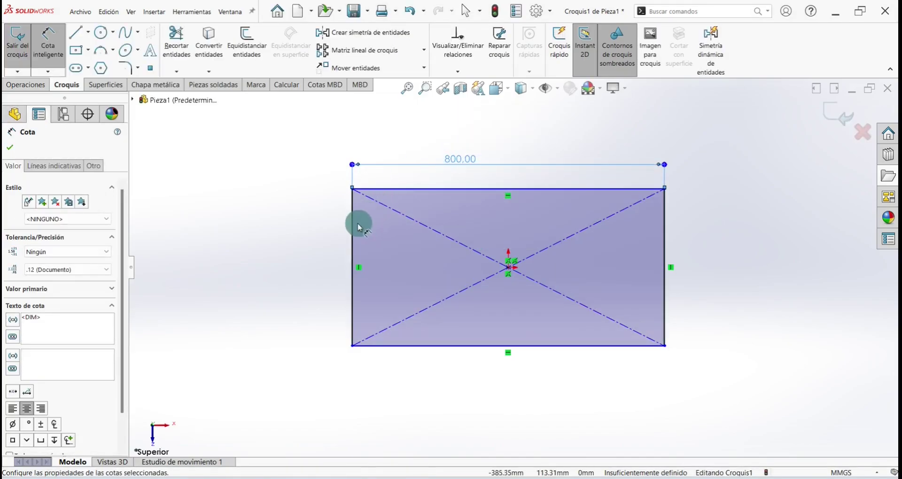
left_click(354, 224)
left_click(317, 222)
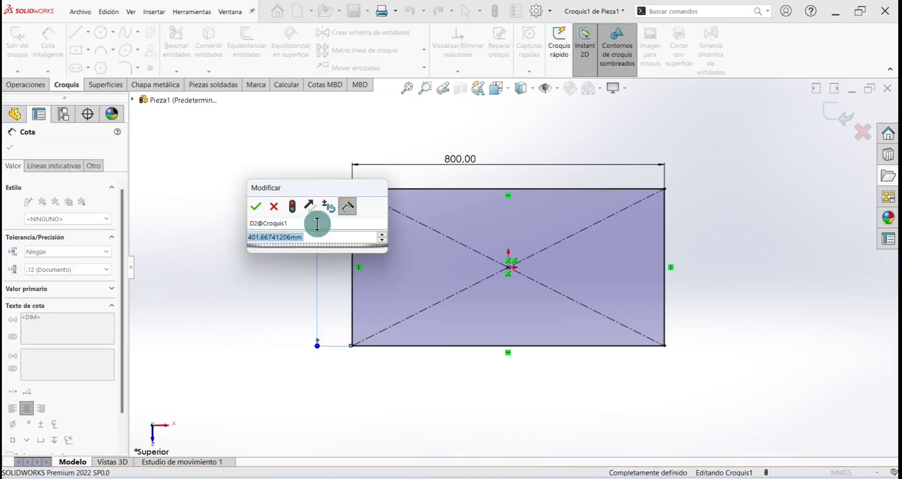
type("600")
key("Return")
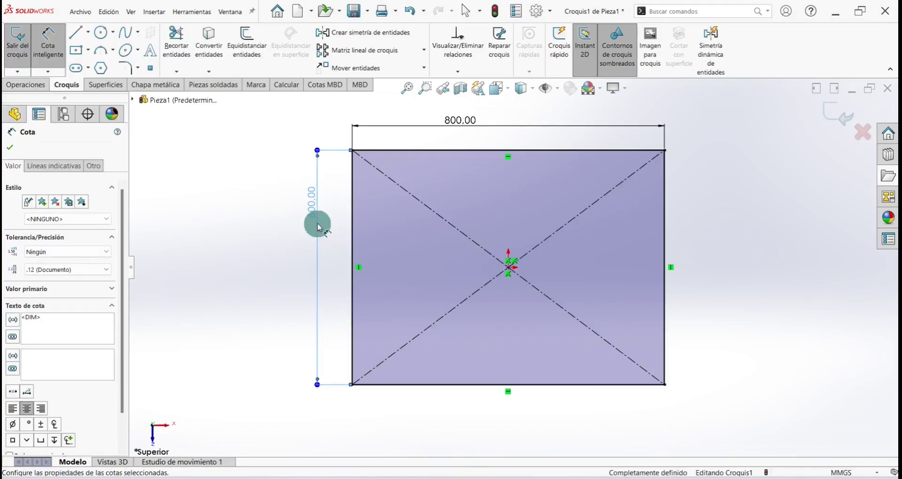
left_click(17, 40)
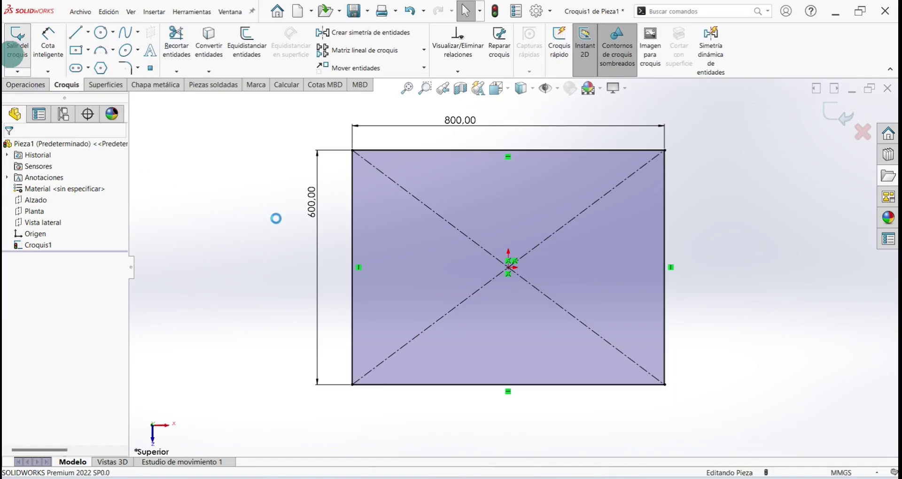
Step: Extrude the 800 × 600 rectangle 120 mm into a solid block, Saliente-Extruir1
key("ctrl+7")
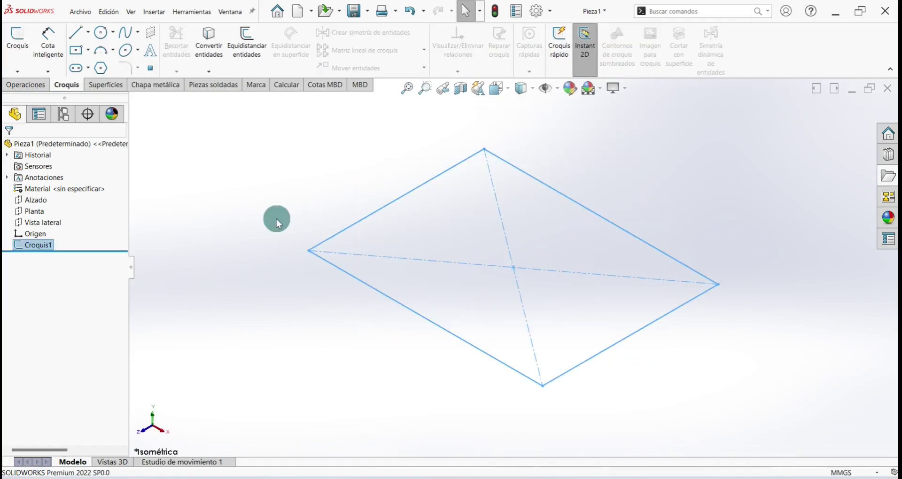
left_click(21, 84)
left_click(21, 60)
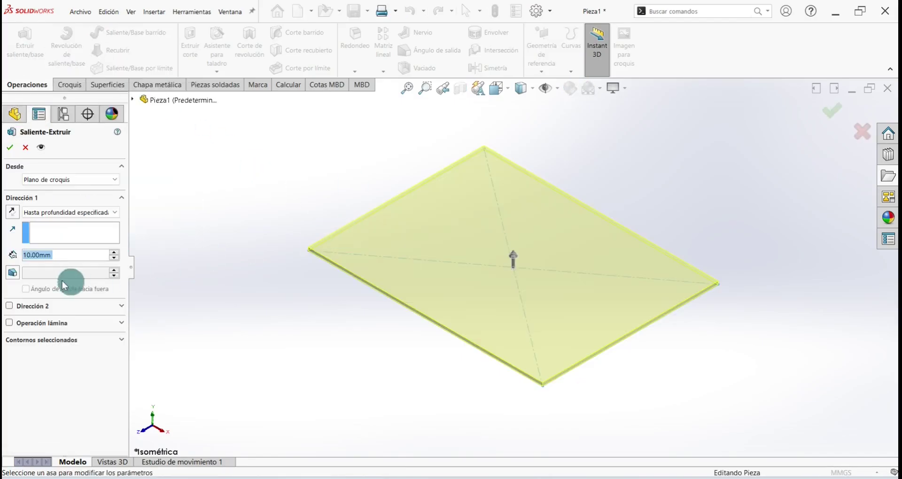
type("120")
key("Return")
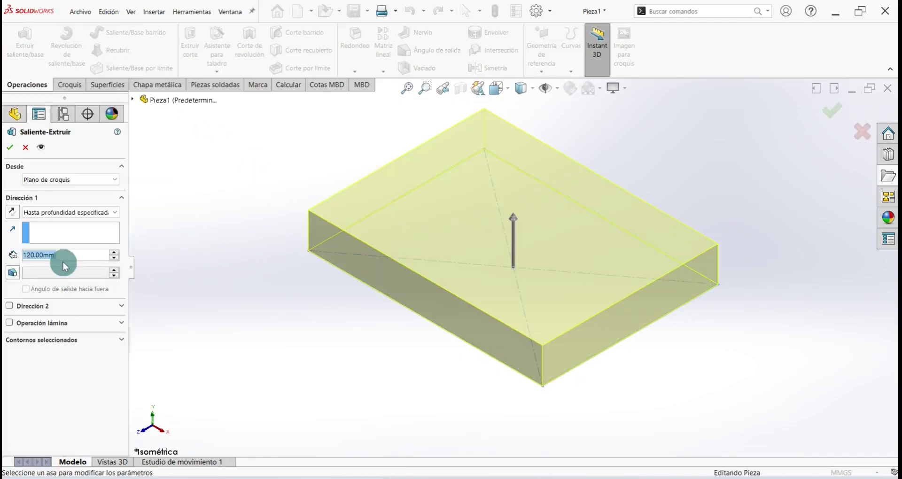
left_click(11, 149)
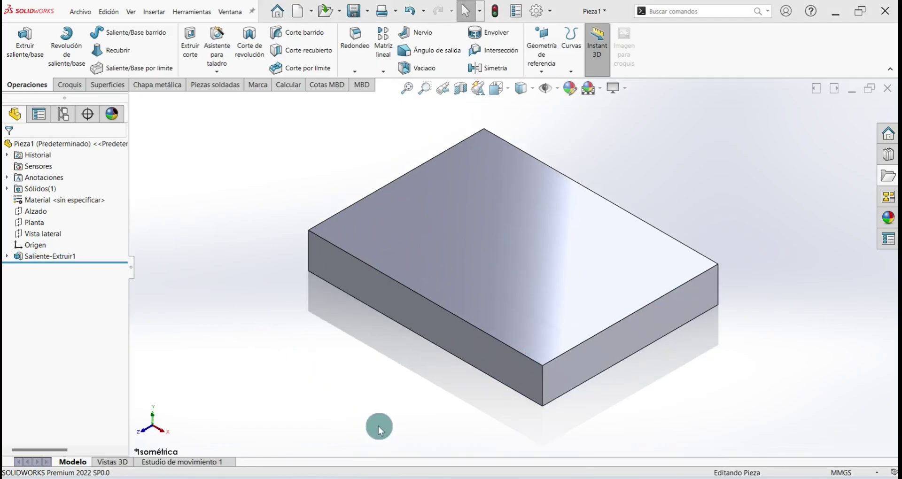
Step: Save the part as Pieza1 in Nueva carpeta, replacing the existing Pieza1 file
left_click(85, 11)
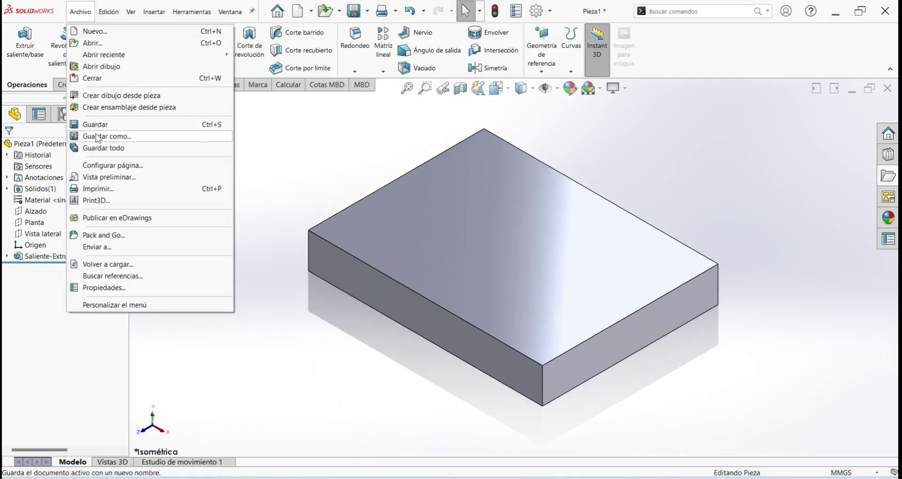
left_click(101, 129)
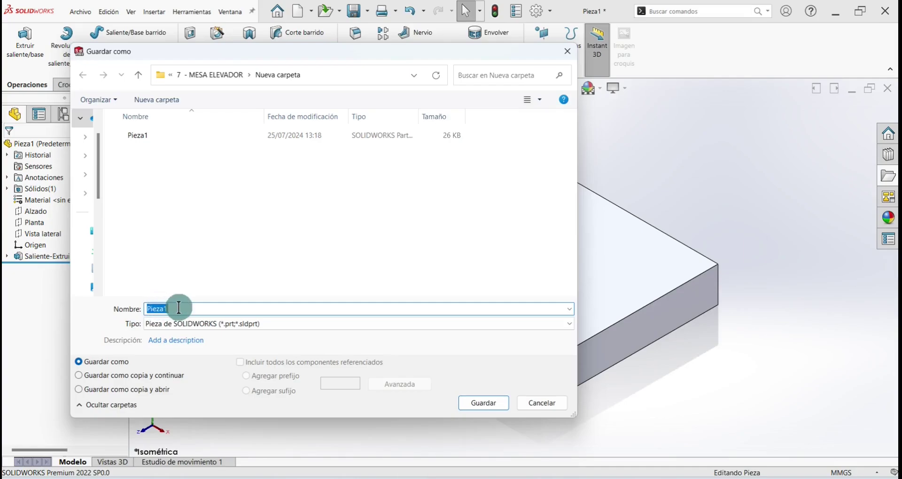
left_click(470, 404)
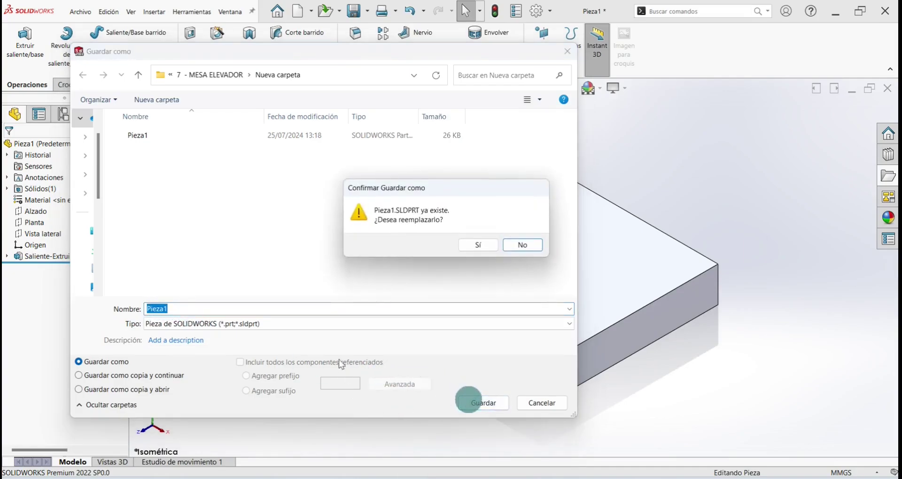
left_click(479, 248)
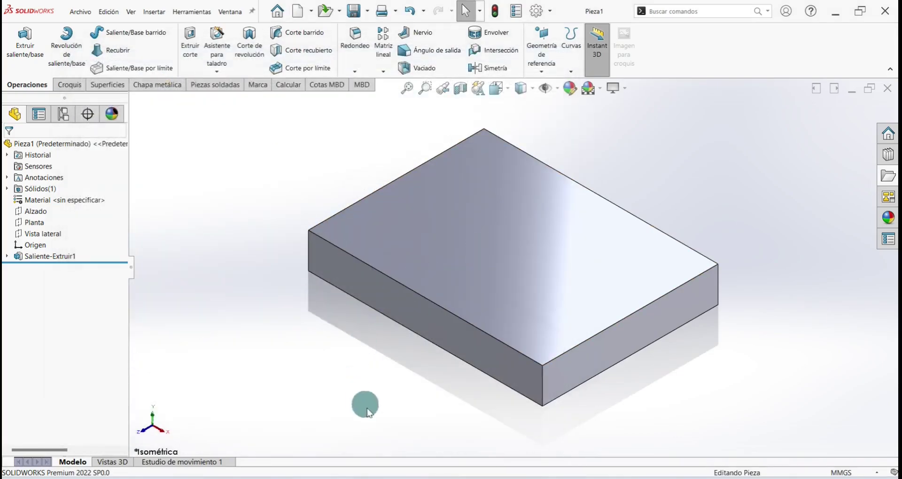
Step: Sketch a centre rectangle from the origin on the block's top face
left_click(404, 224)
left_click(432, 197)
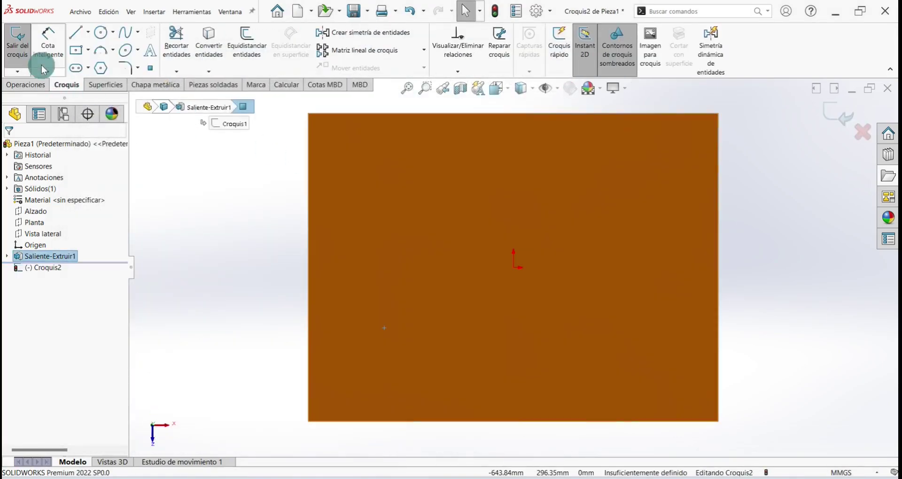
left_click(88, 51)
left_click(108, 77)
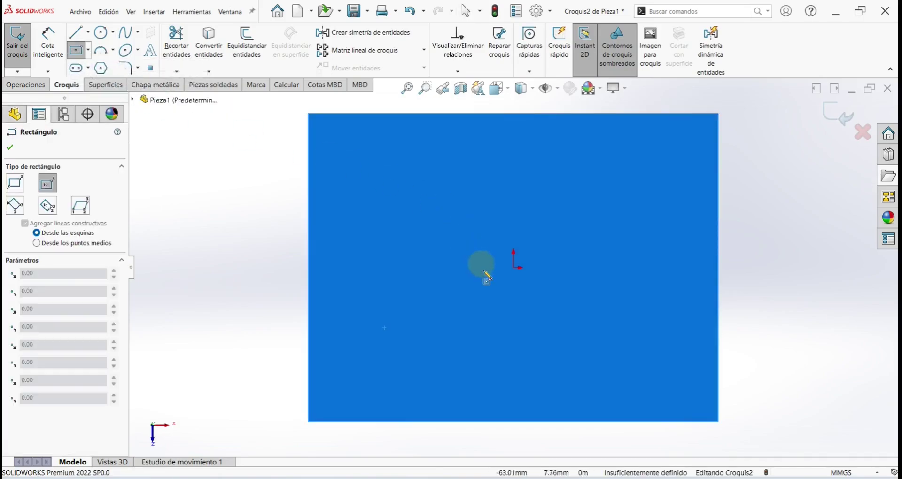
left_click(514, 268)
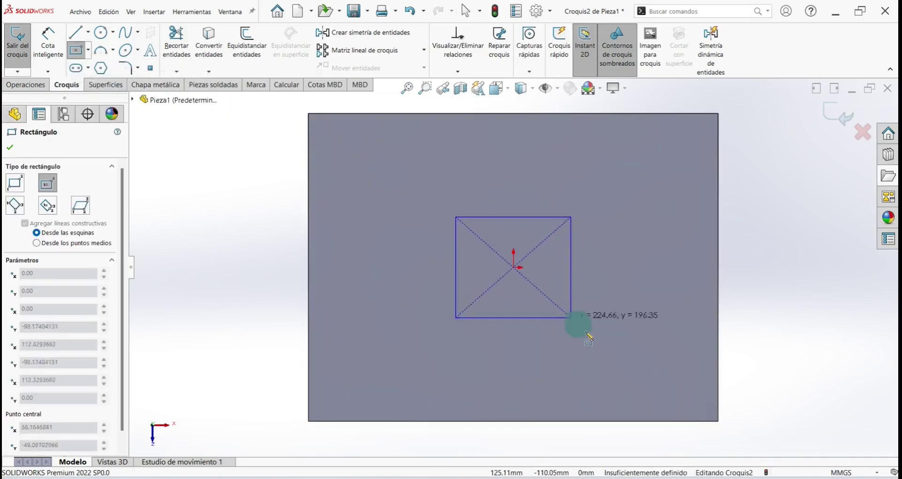
left_click(666, 374)
Step: Inset the rectangle 40 mm from the block's left and top edges and close the sketch
left_click(47, 43)
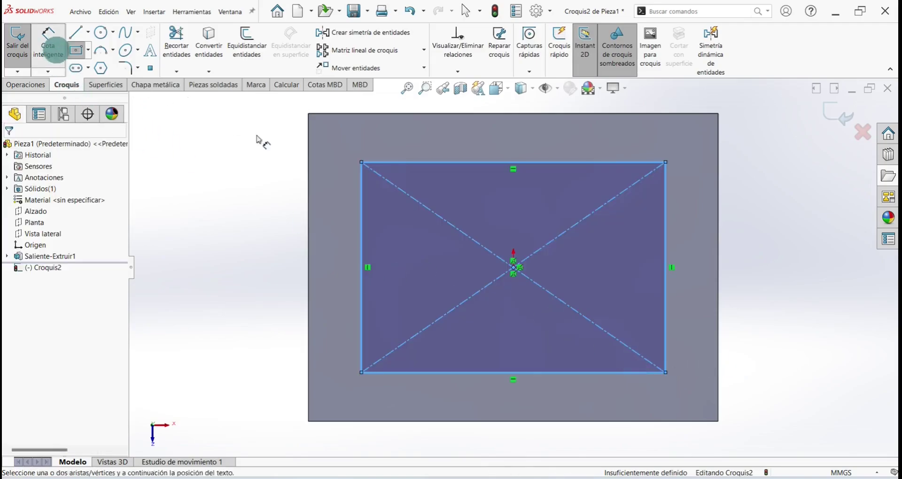
left_click(308, 186)
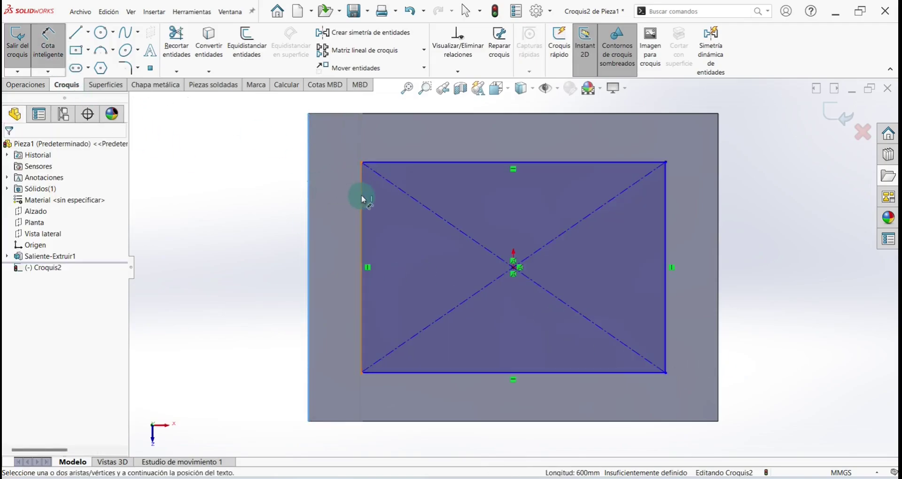
left_click(361, 197)
left_click(353, 211)
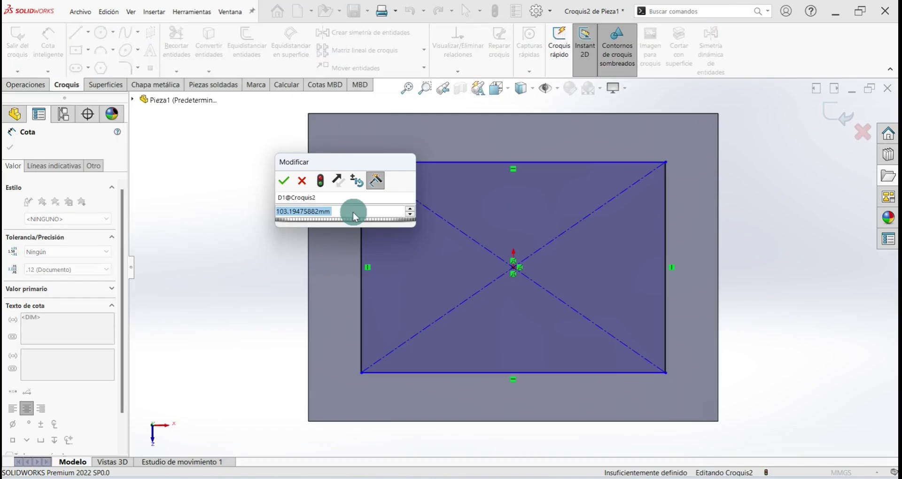
type("40")
key("Return")
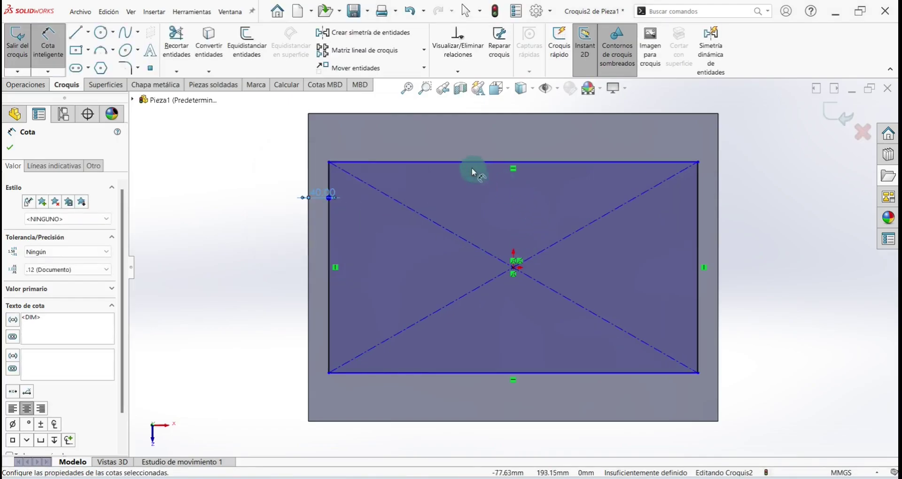
left_click(467, 162)
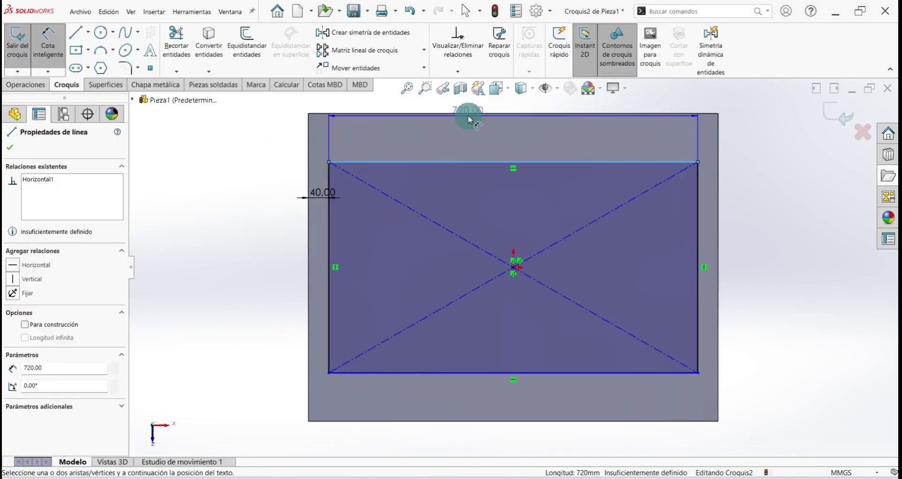
left_click(468, 114)
left_click(469, 128)
type("40")
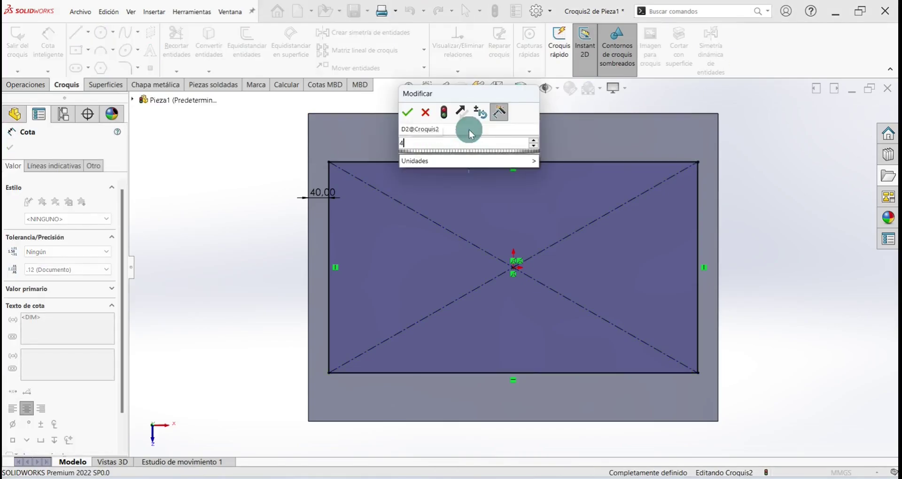
key("Return")
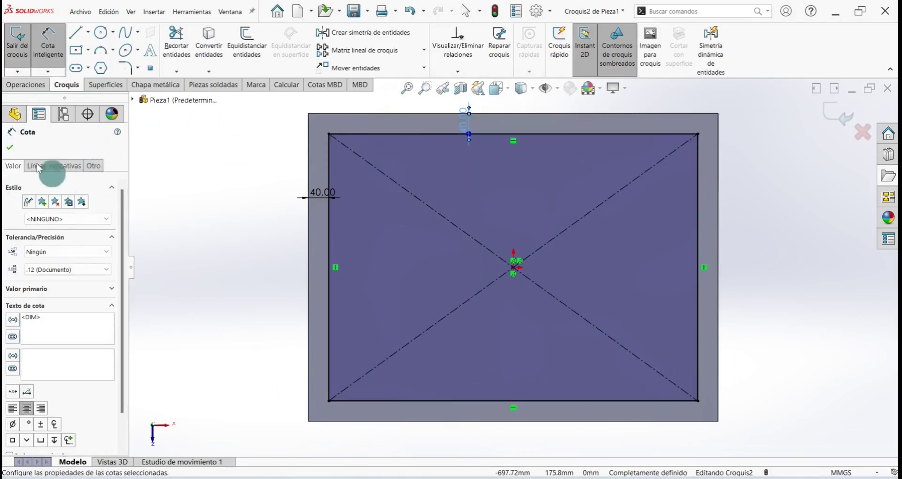
left_click(9, 147)
left_click(16, 51)
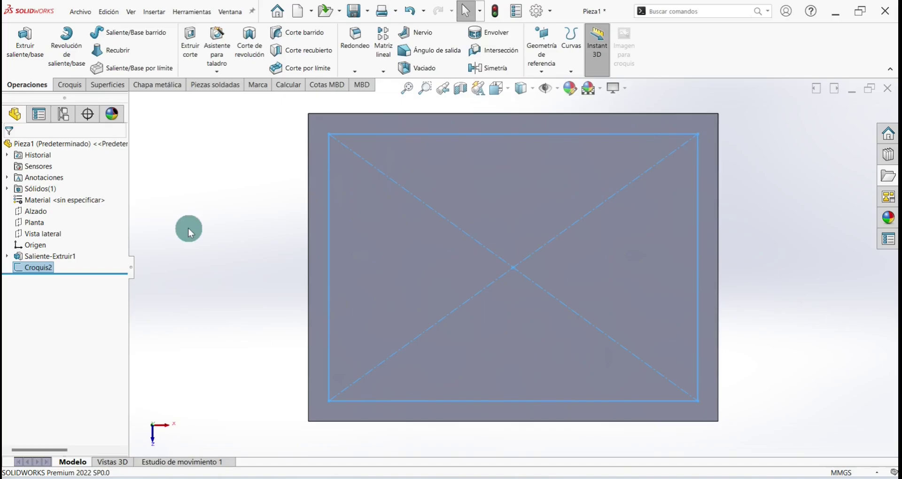
Step: Cut 110 mm deep inside the rectangle to hollow the block into an open tray
key("ctrl+7")
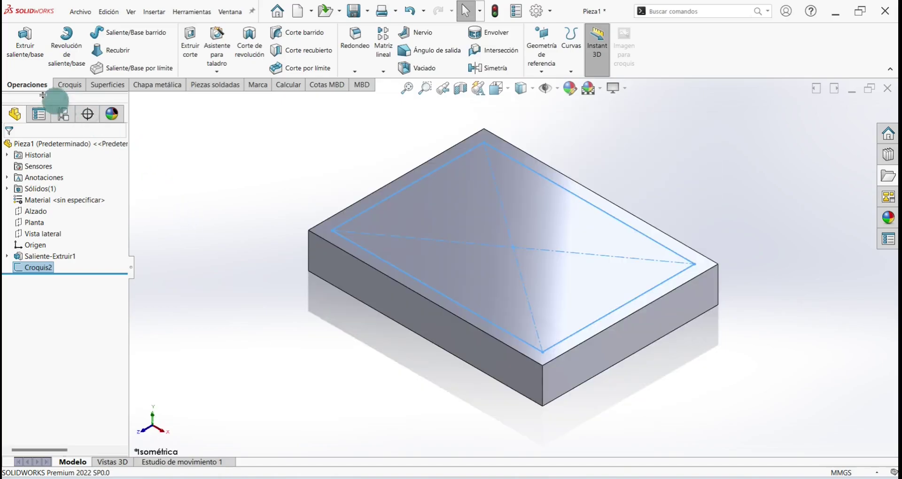
left_click(190, 45)
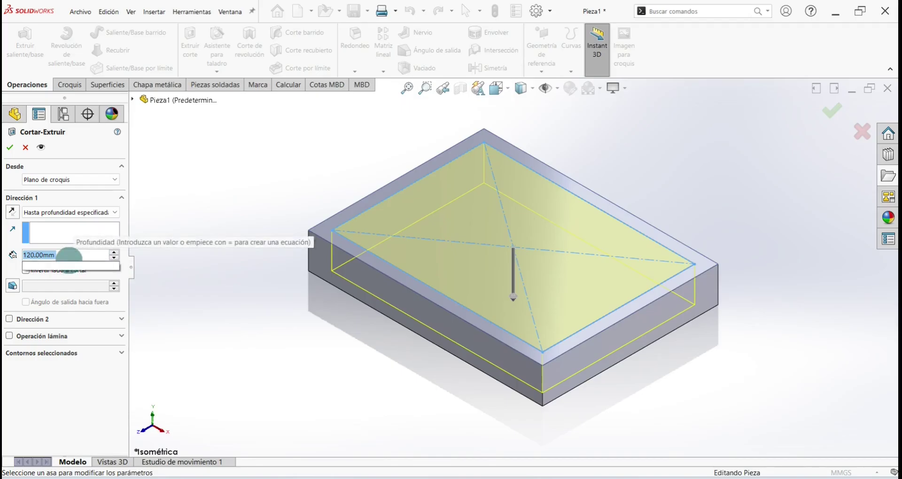
type("110")
key("Return")
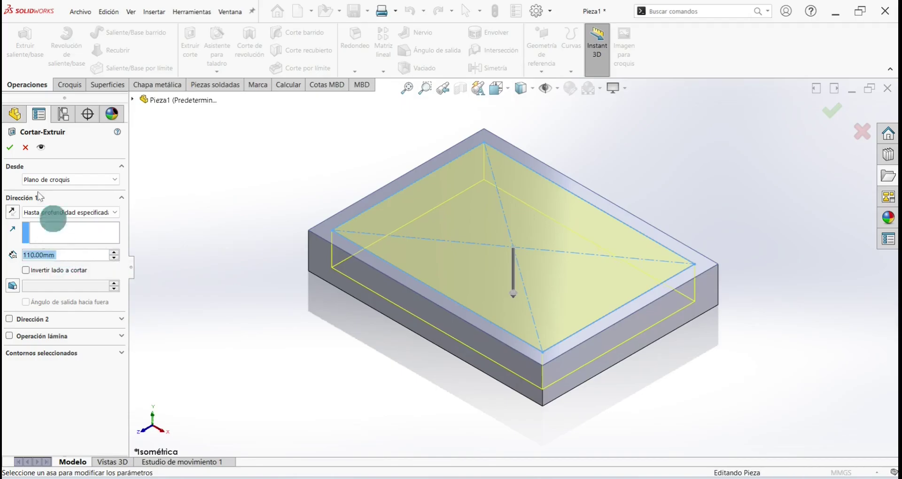
left_click(11, 150)
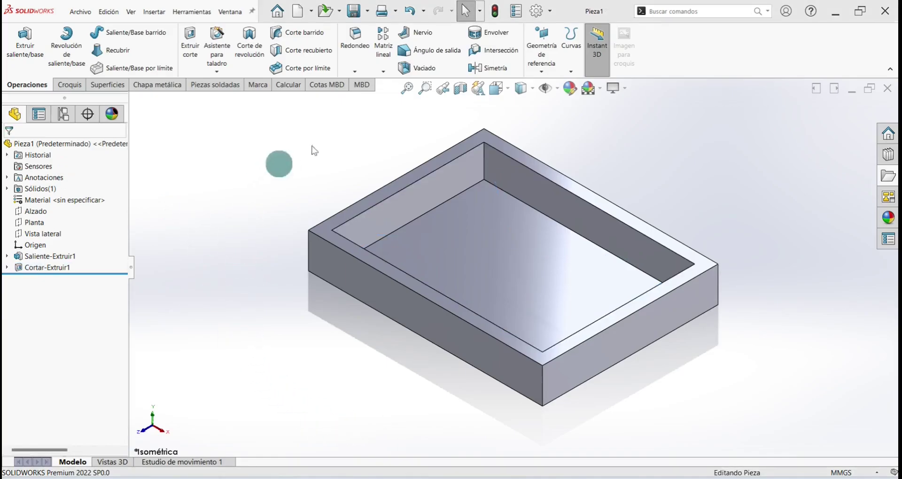
Step: Apply the magenta swatch from the Standard palette to the whole part
left_click(571, 92)
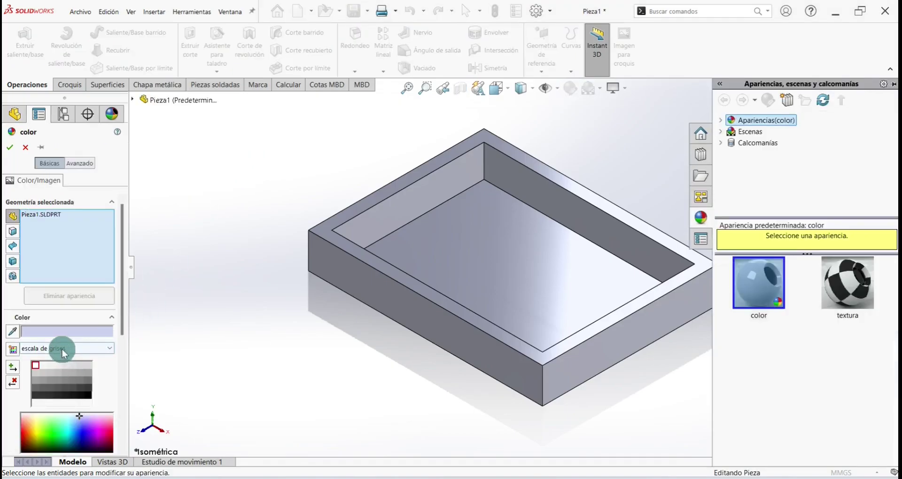
left_click(61, 348)
left_click(37, 374)
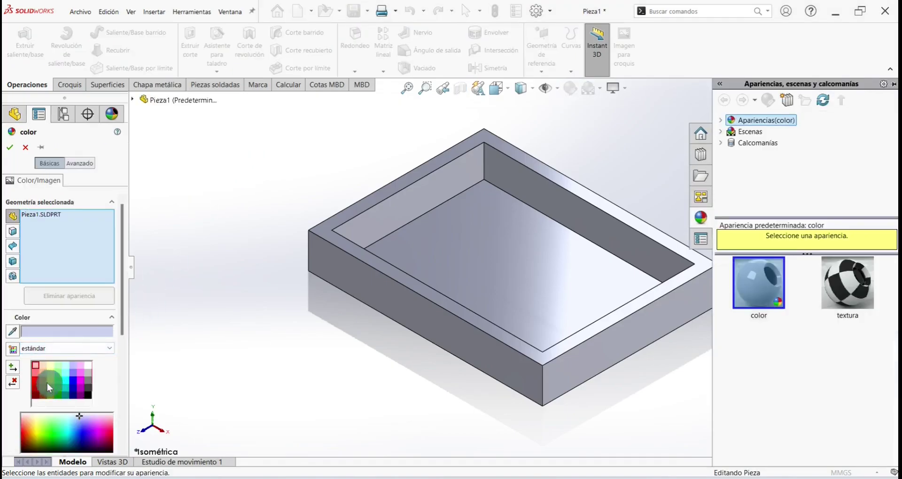
left_click(78, 379)
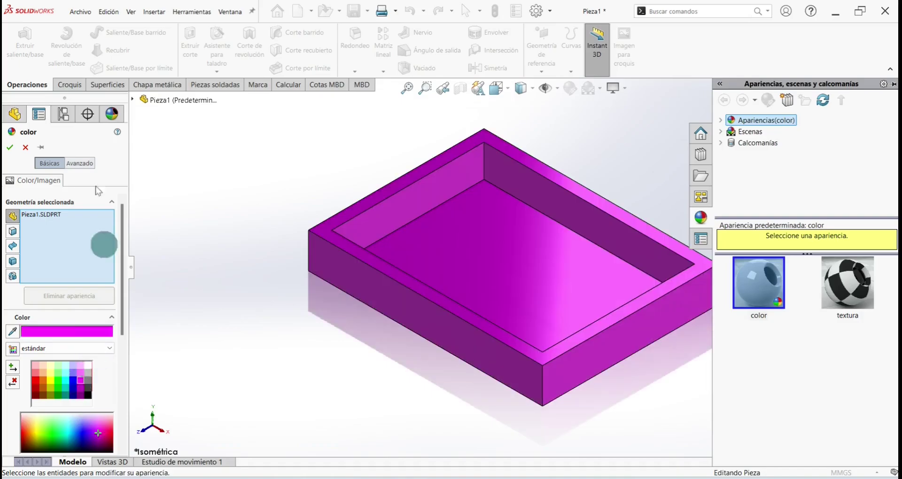
left_click(8, 149)
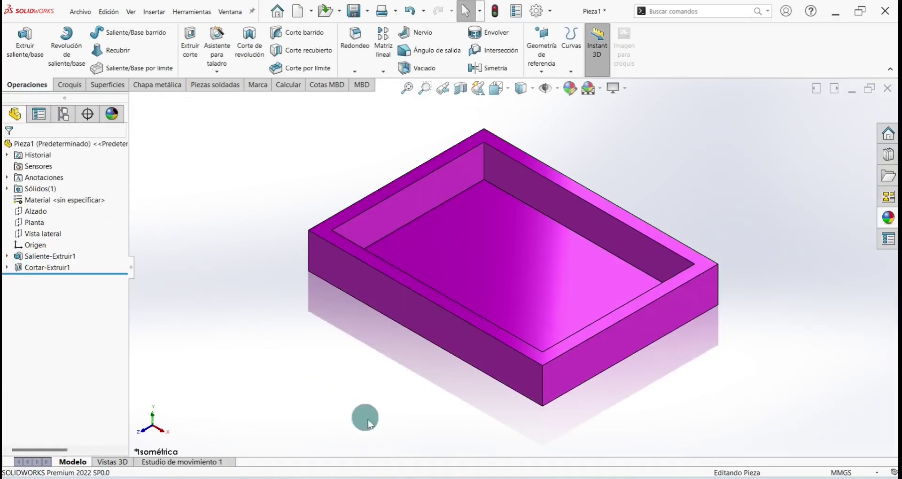
Step: Open Croquis3 on the tray's front outer wall and pick the Circle tool
left_click(359, 279)
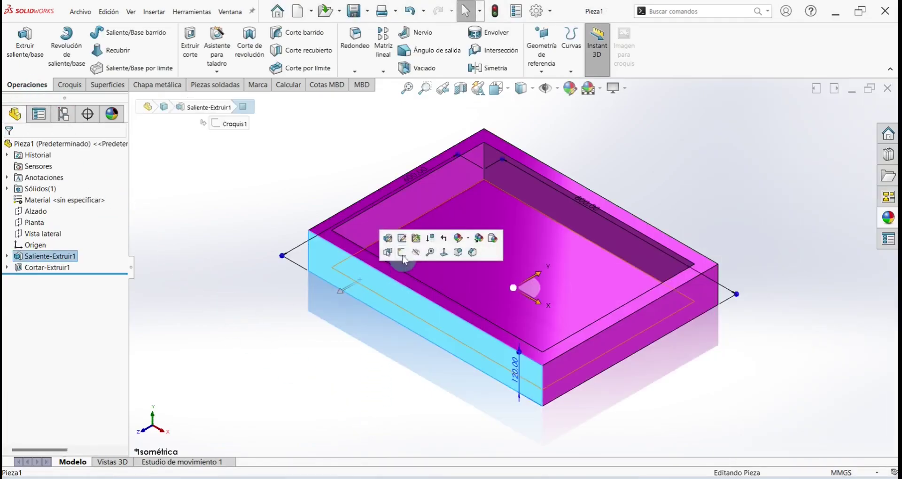
left_click(403, 254)
left_click(99, 32)
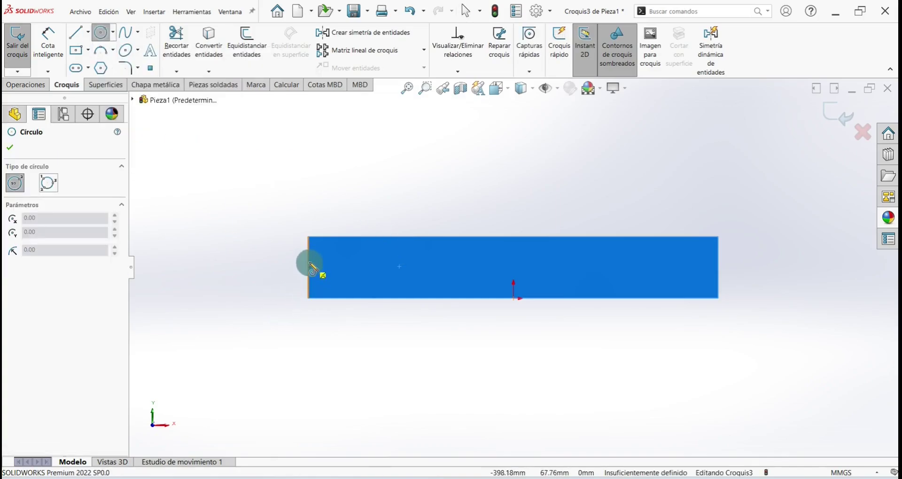
Step: Draw a circle near the left end of the wall face
left_click(365, 267)
left_click(389, 265)
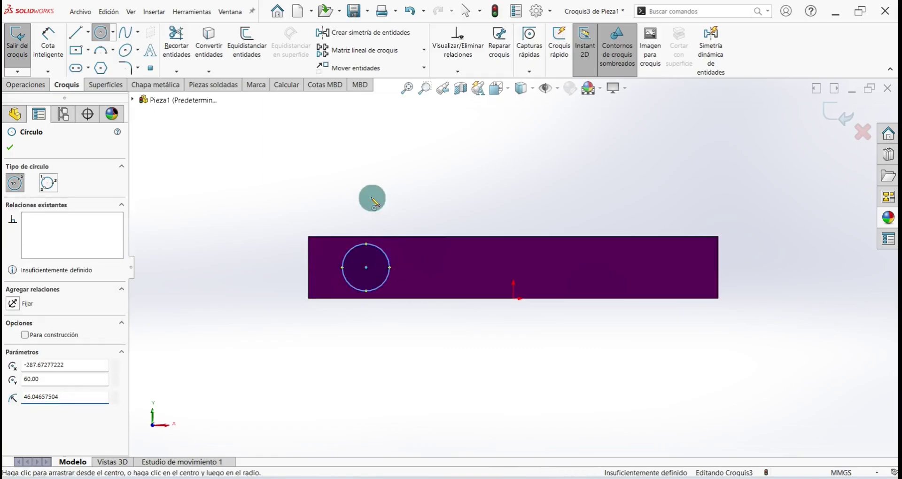
right_click(371, 198)
left_click(402, 207)
Step: Dimension the circle 100 from the wall's left edge with a 50 diameter
left_click(48, 39)
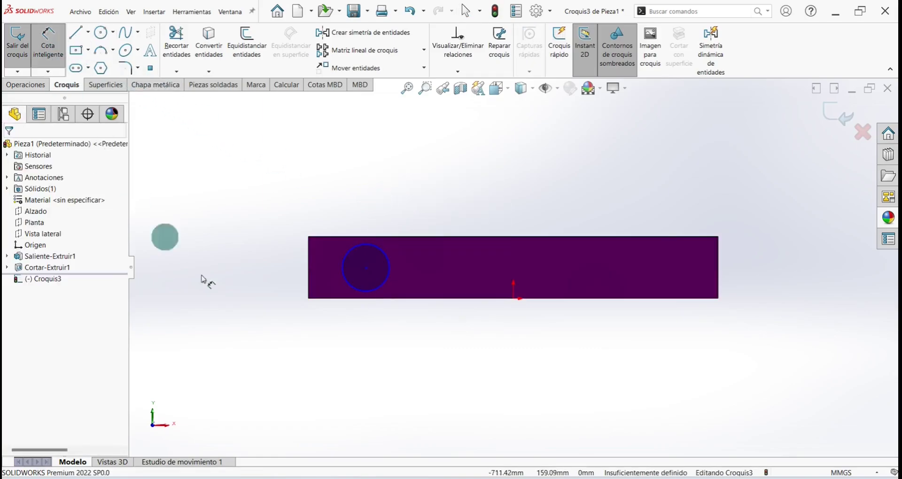
left_click(308, 263)
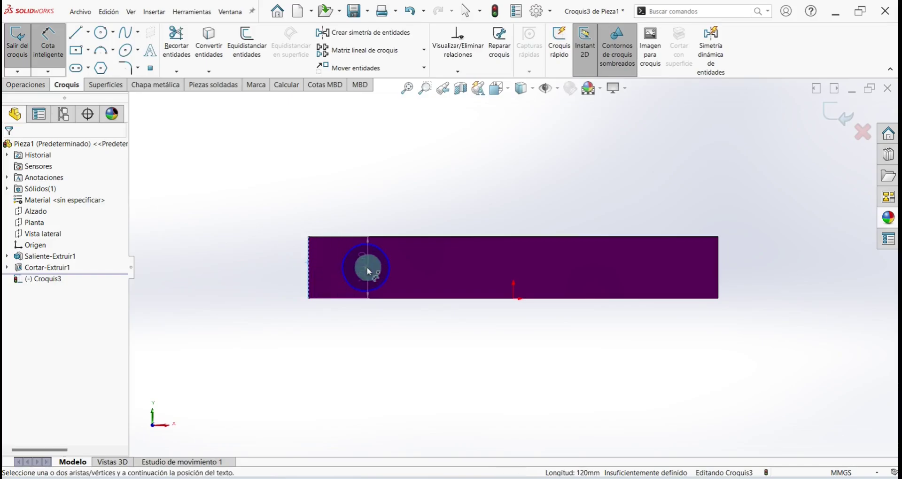
left_click(366, 267)
left_click(355, 210)
type("1")
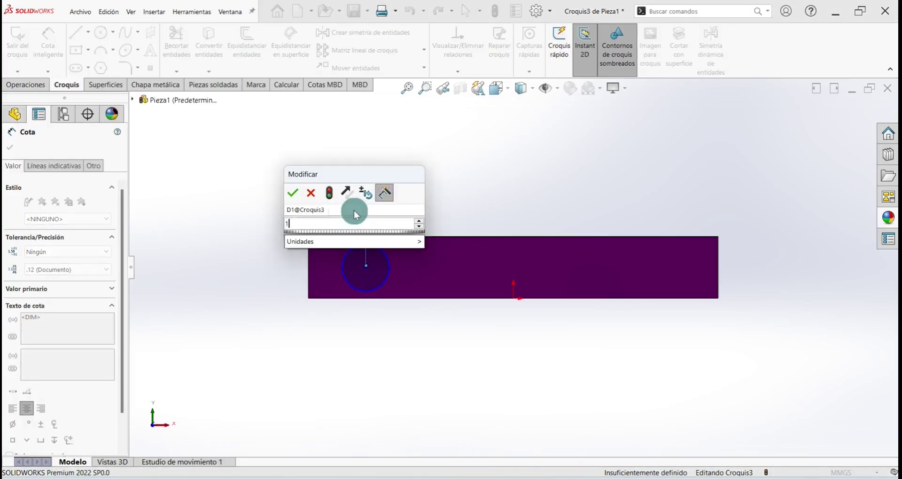
type("00")
key("Return")
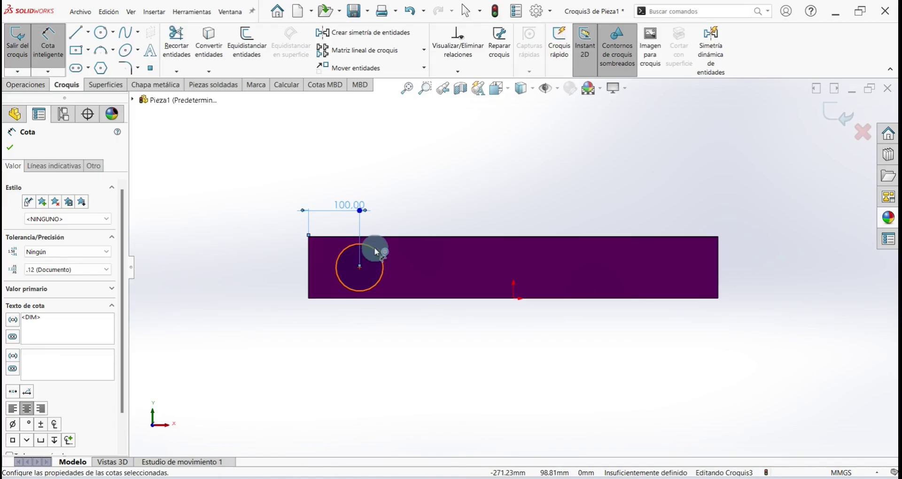
left_click(376, 251)
left_click(396, 223)
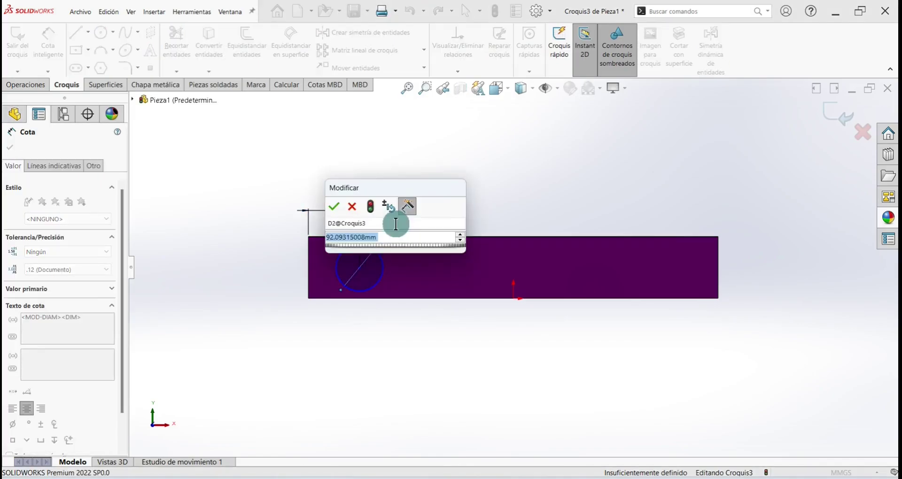
type("50")
key("Return")
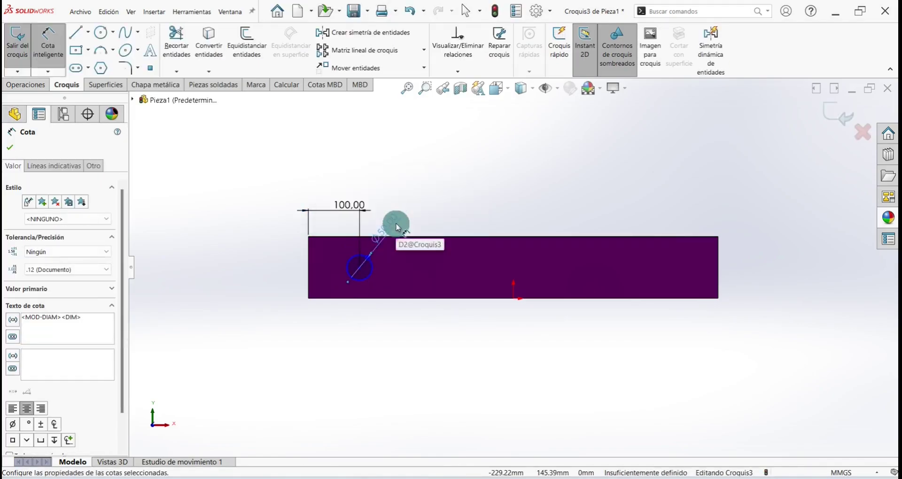
left_click(13, 147)
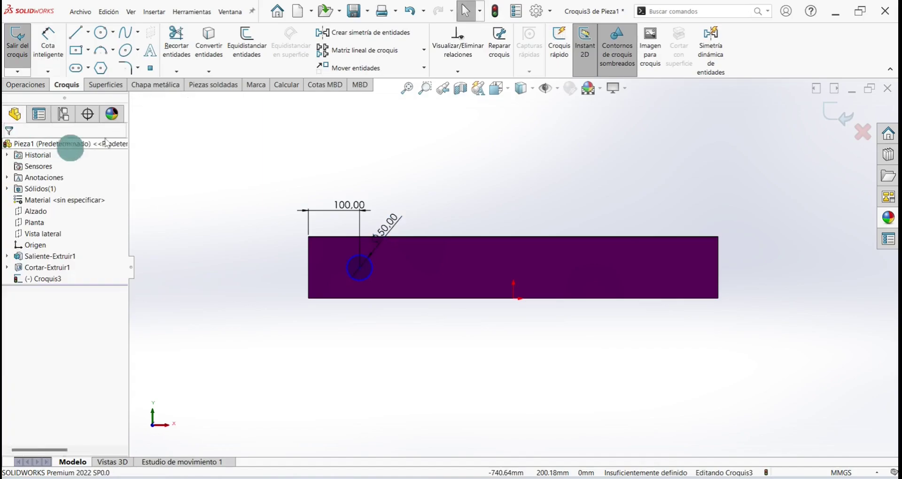
Step: Sketch a horizontal straight slot near the right end of the wall face
left_click(88, 68)
left_click(108, 88)
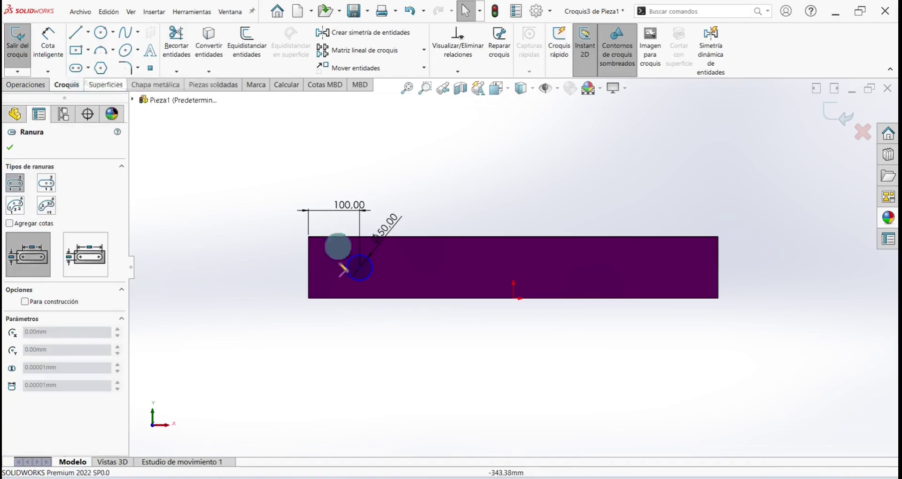
left_click(370, 269)
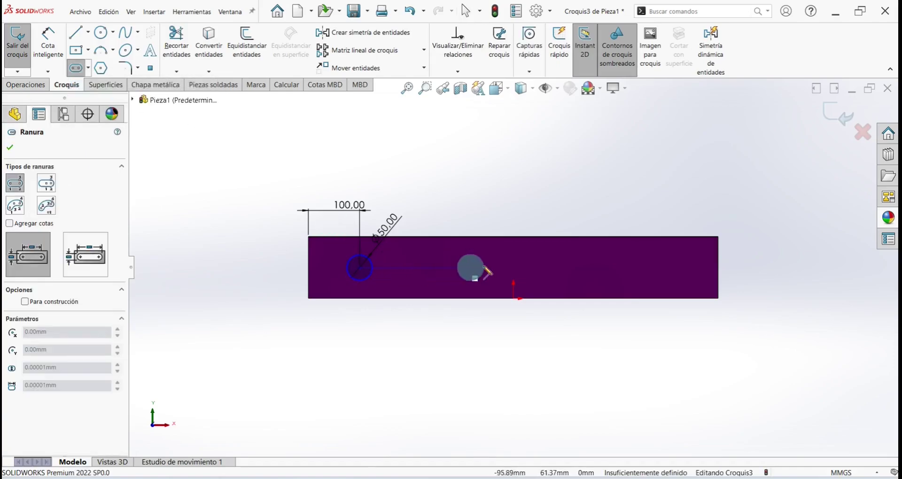
left_click(595, 269)
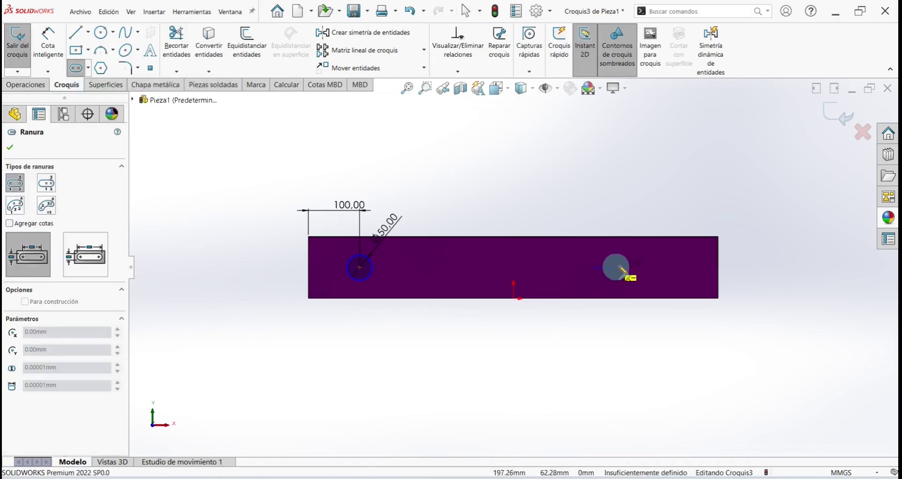
left_click(673, 254)
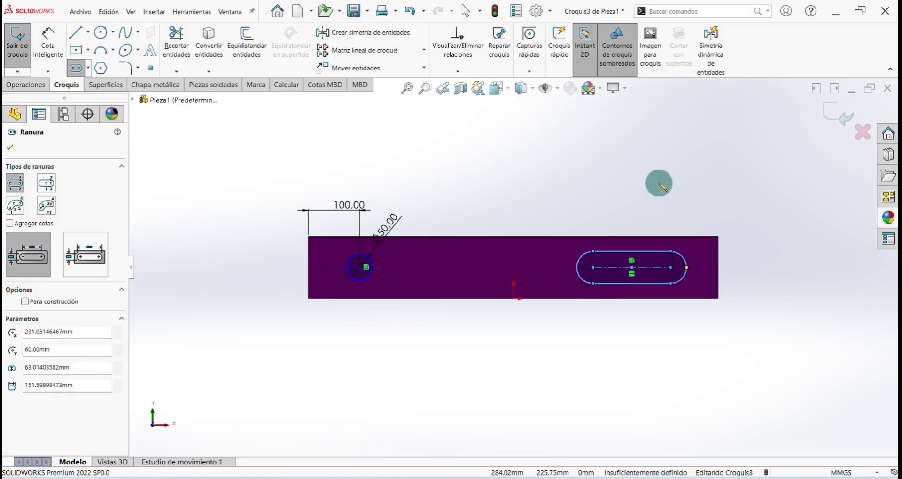
right_click(656, 181)
left_click(667, 190)
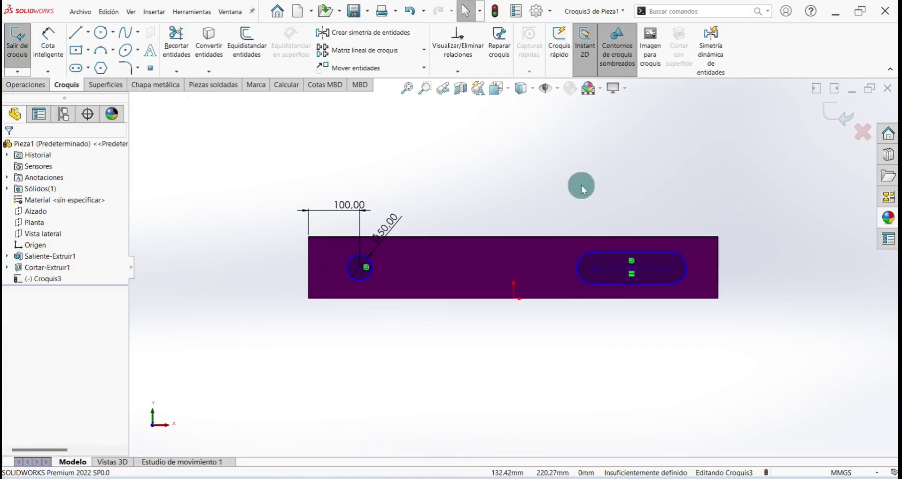
left_click(48, 42)
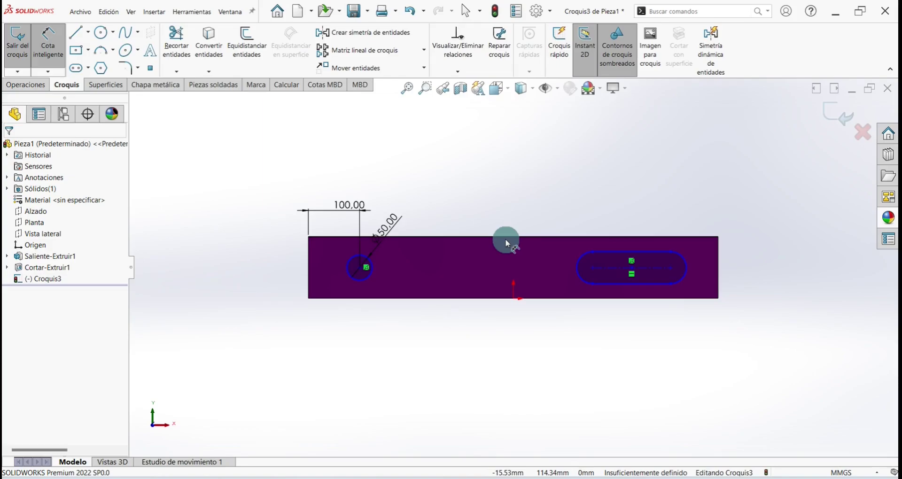
Step: Position the slot 500 from the wall's left edge
left_click(306, 255)
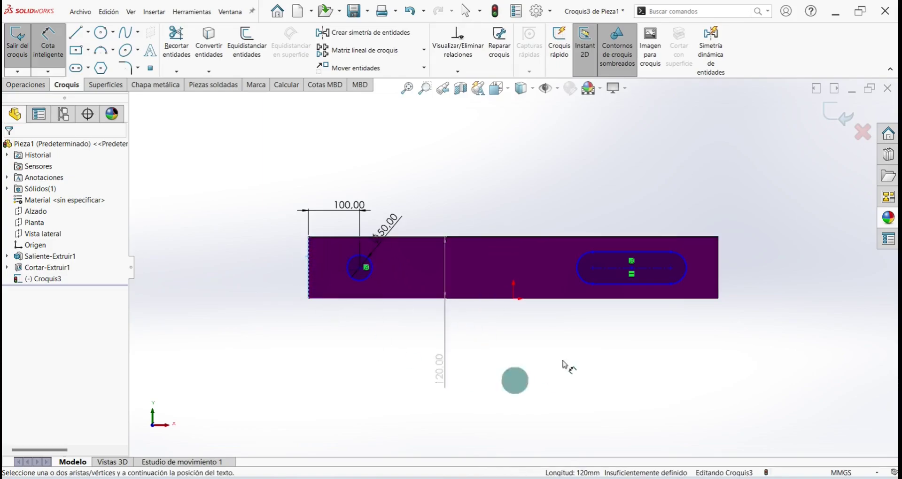
left_click(591, 267)
left_click(496, 342)
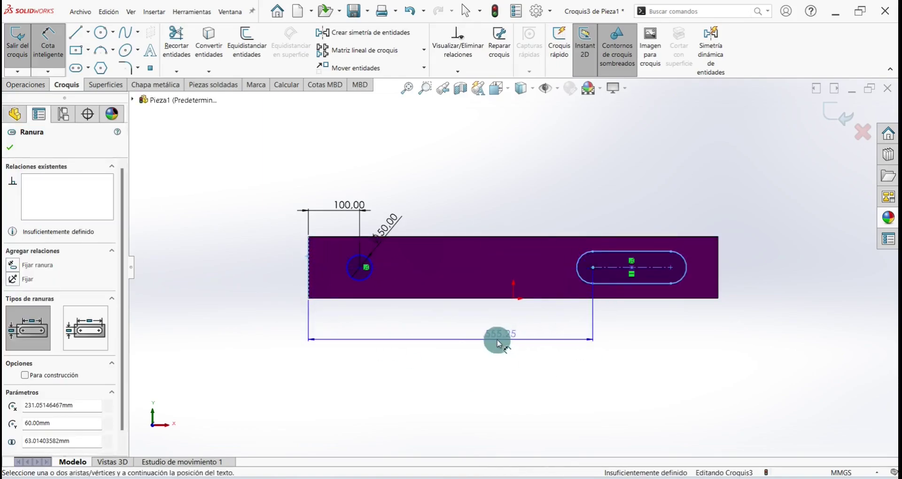
type("500")
key("Return")
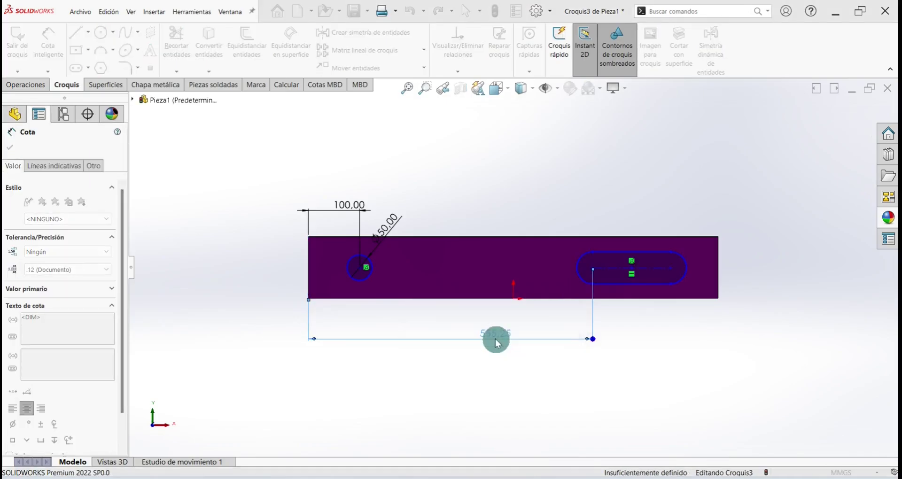
Step: Make the slot 200 long with R25 ends and close Croquis3
left_click(620, 268)
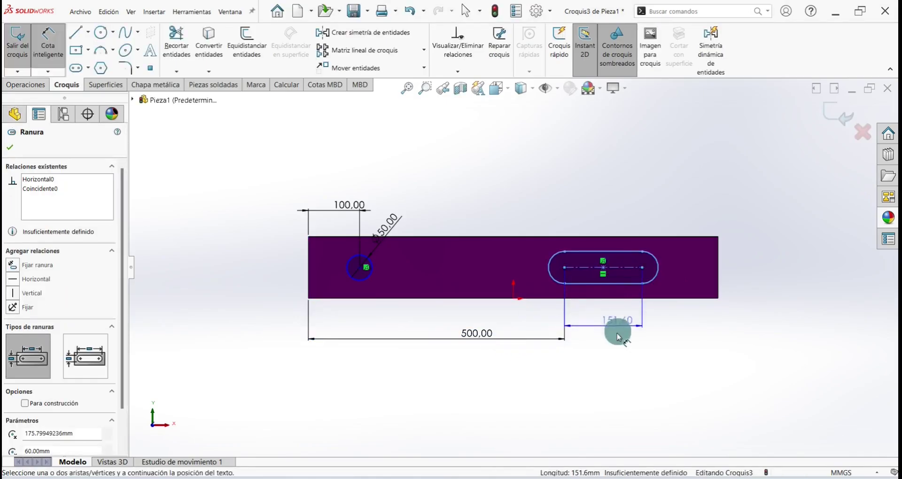
left_click(616, 337)
type("2")
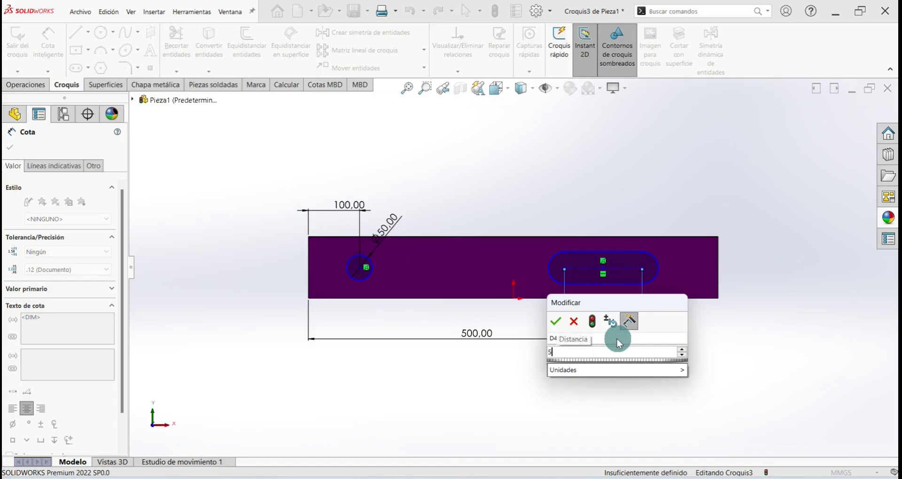
type("00")
key("Return")
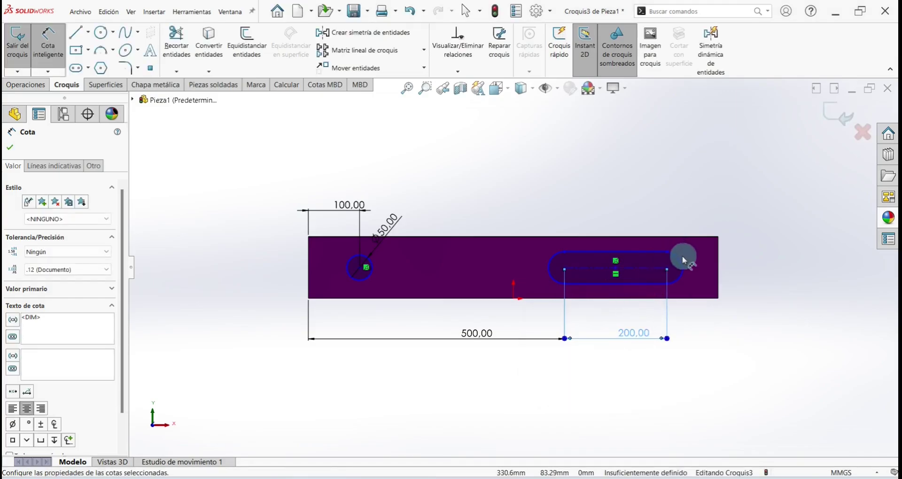
left_click(679, 257)
left_click(700, 212)
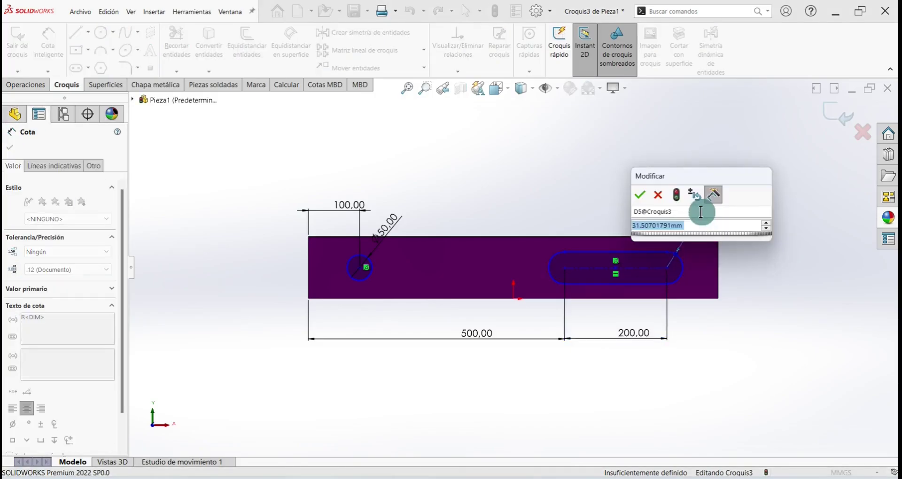
type("25")
key("Return")
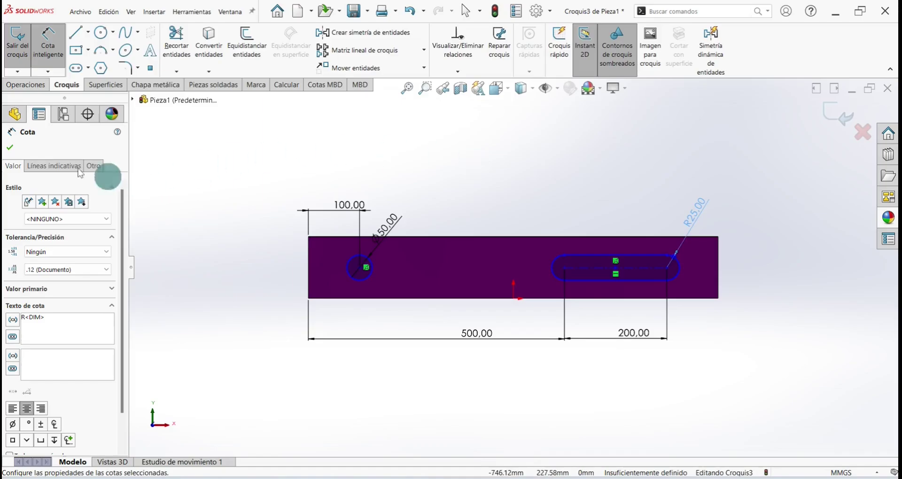
left_click(10, 148)
left_click(17, 57)
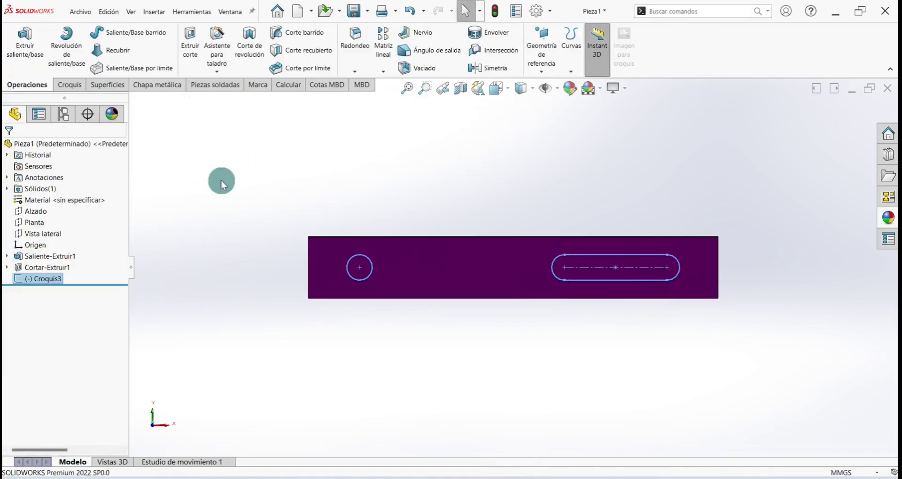
Step: Extrude-cut the hole and slot sketch Through All as Cortar-Extruir2, then save the part
key("ctrl+7")
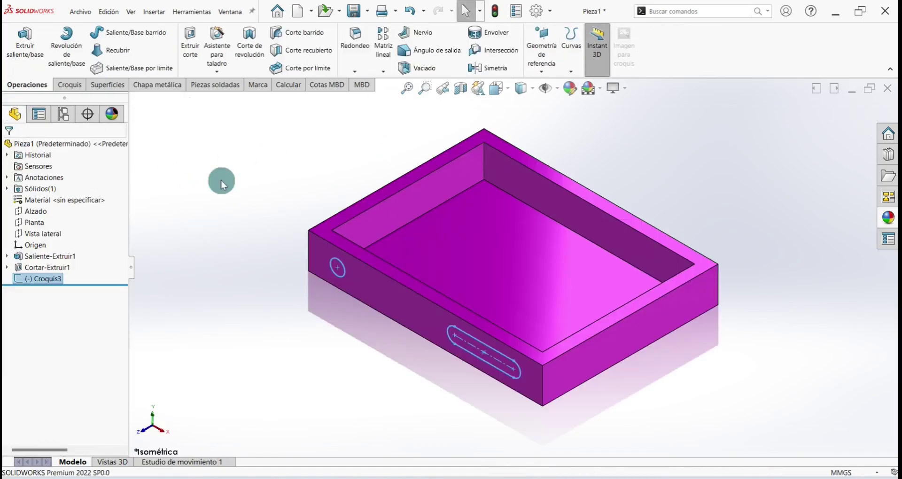
left_click(196, 50)
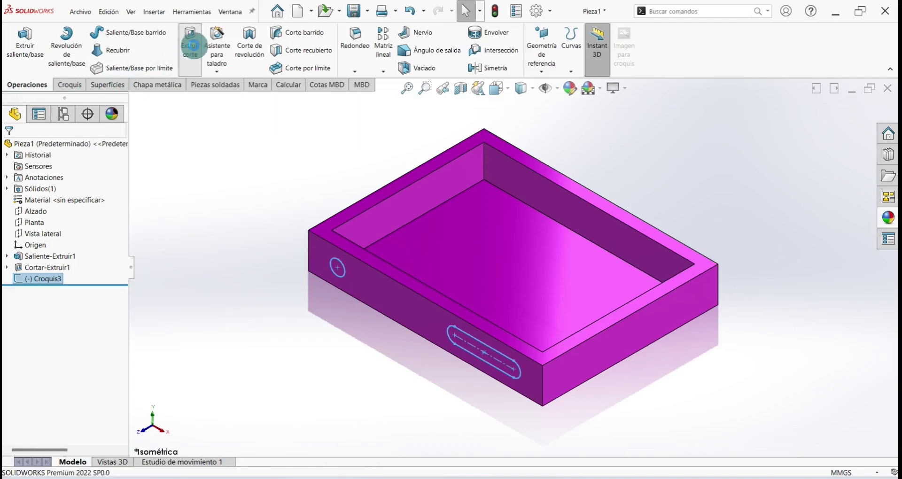
left_click(87, 214)
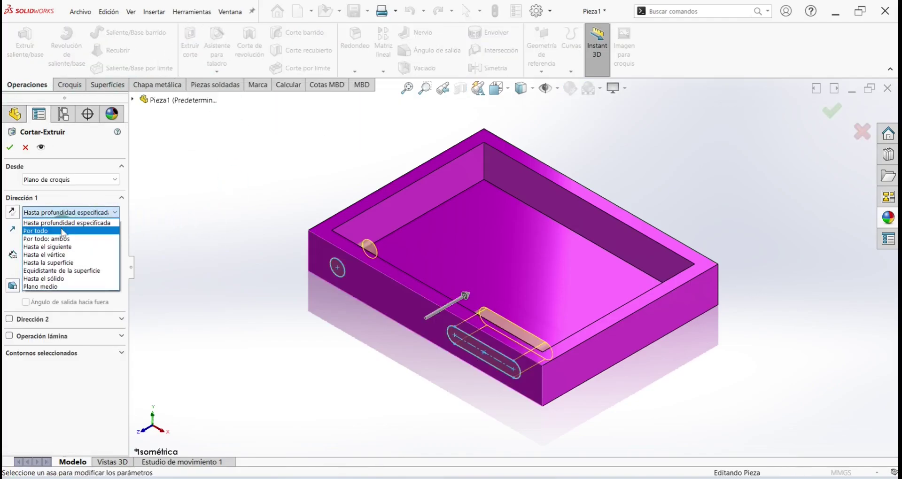
left_click(47, 231)
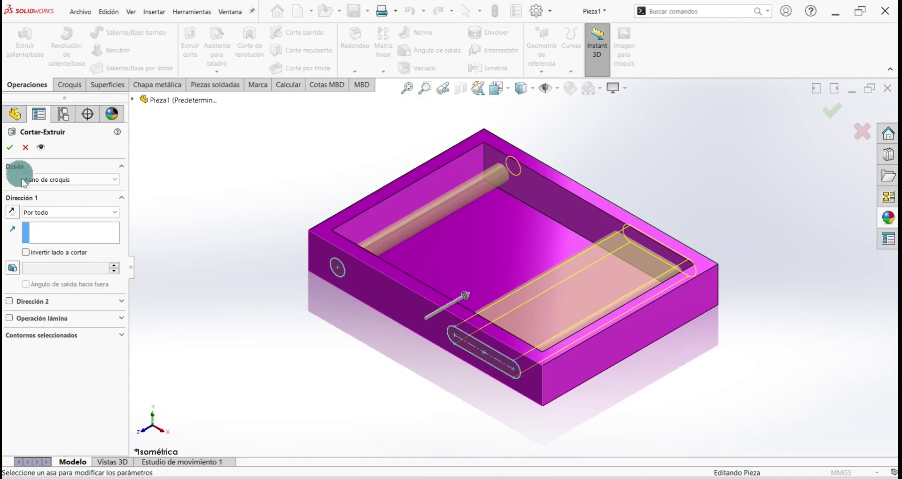
left_click(9, 147)
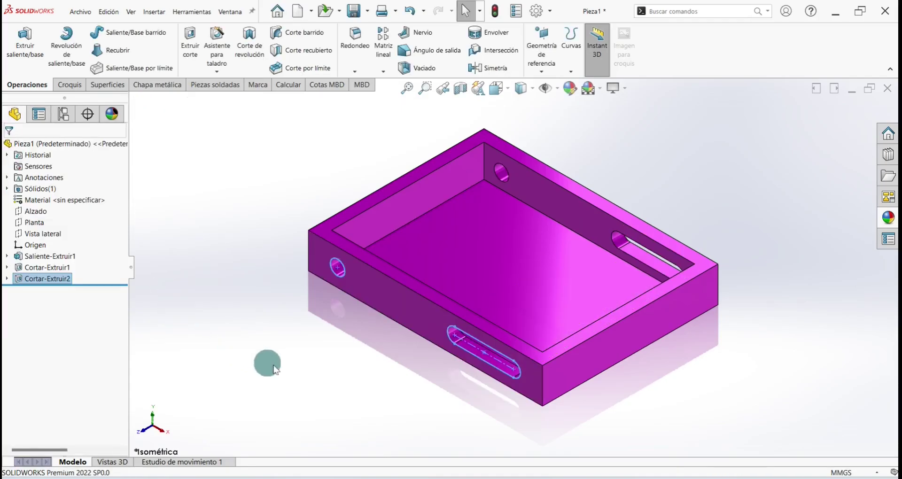
key("ctrl+s")
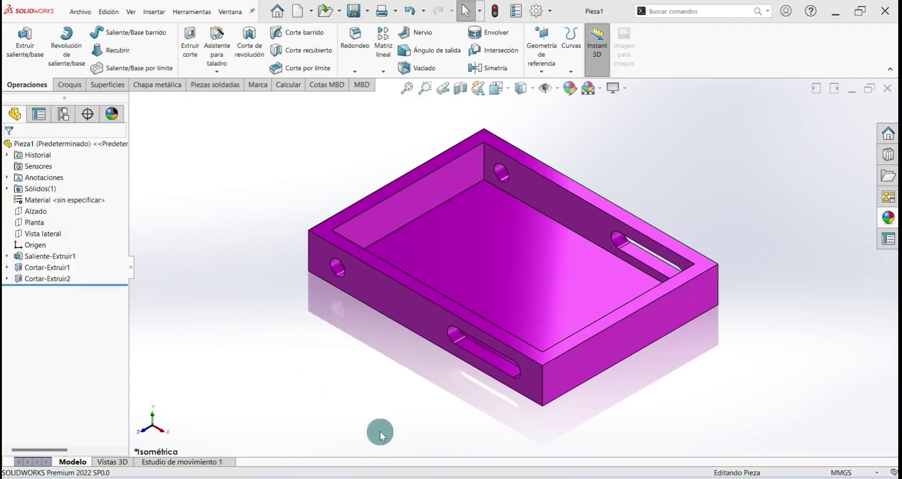